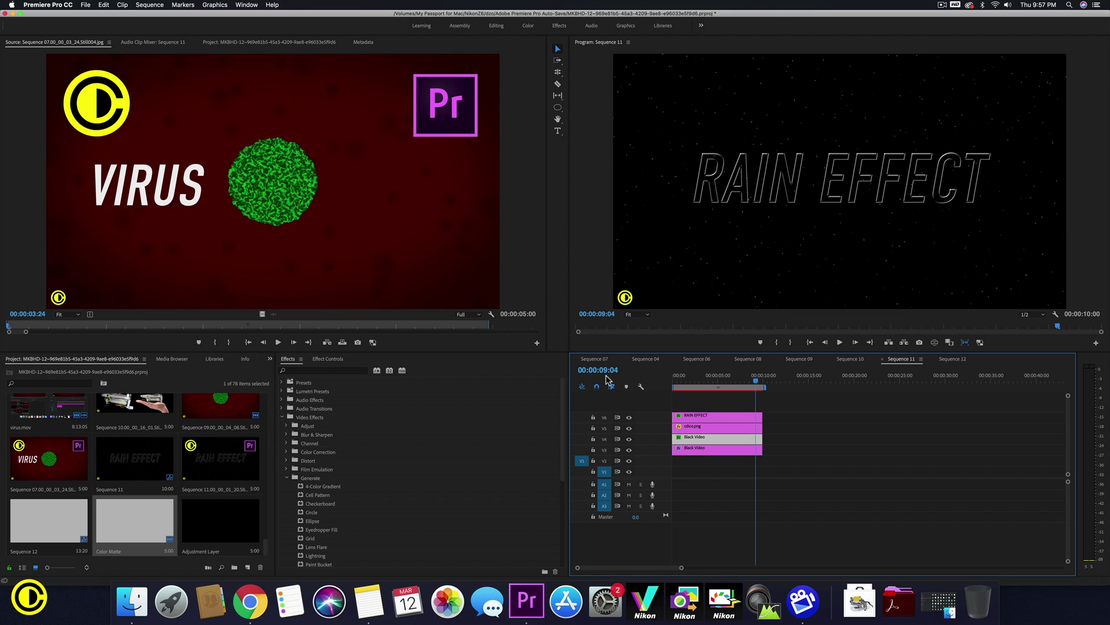
# Step: Create a new Black Video item in the project
pyautogui.click(838, 430)
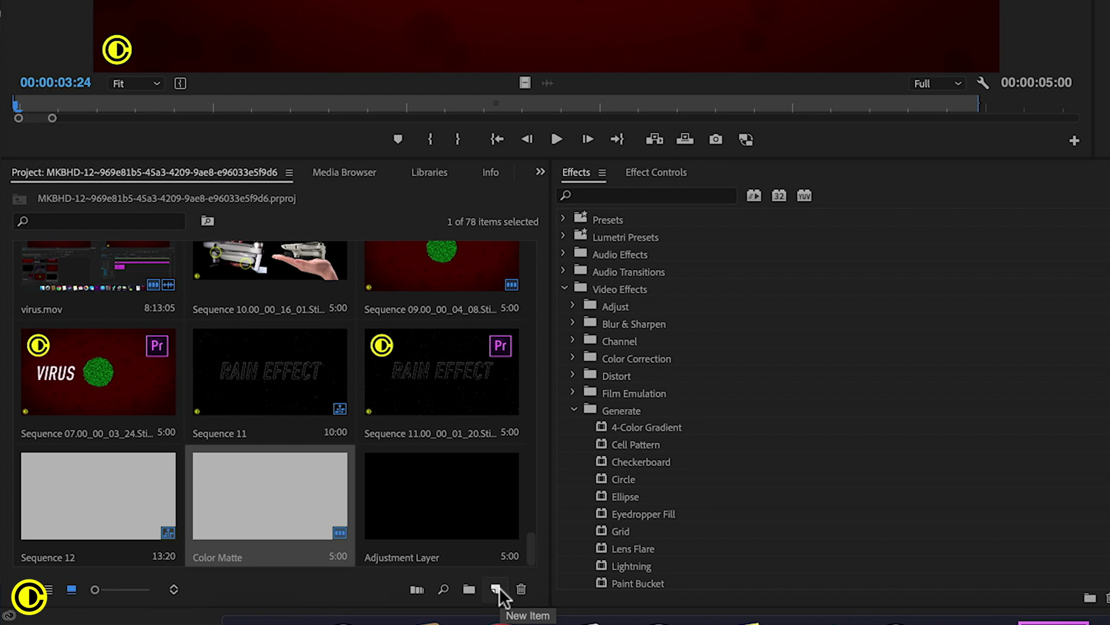
pyautogui.click(496, 589)
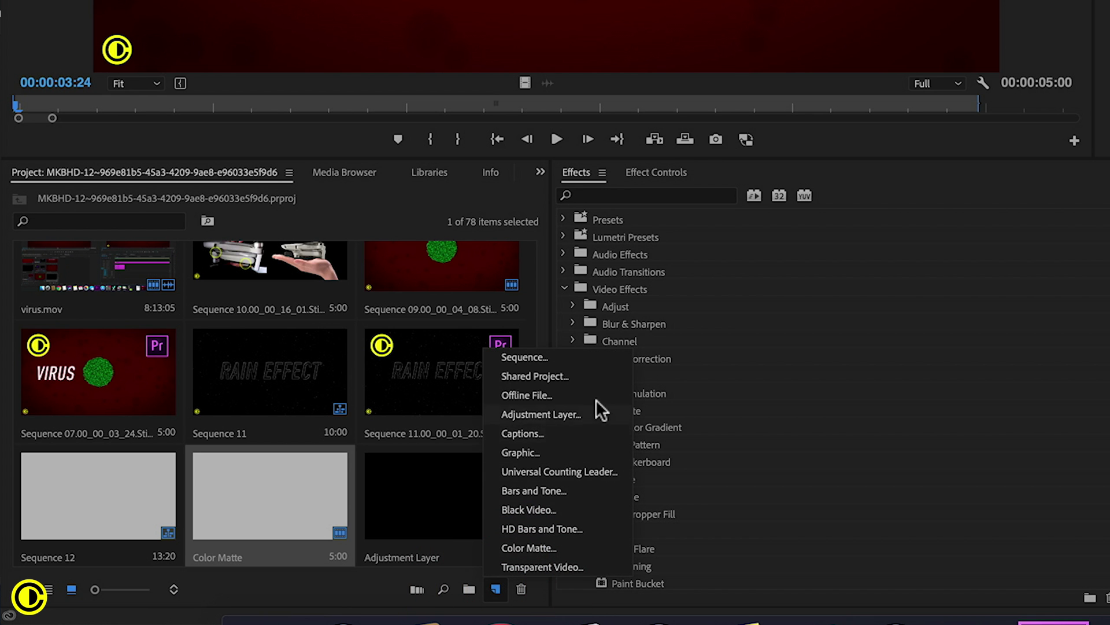
pyautogui.click(539, 504)
pyautogui.click(657, 353)
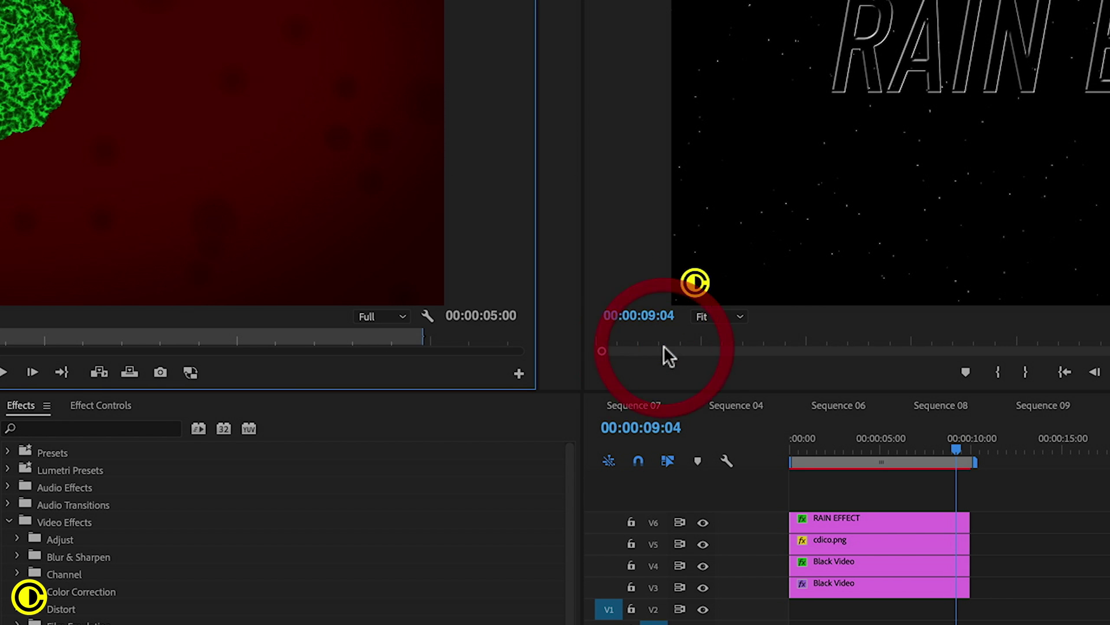
# Step: Place the Black Video clip on V2 of Sequence 11 near 00:00:13:14
pyautogui.moveTo(0, 624); pyautogui.dragTo(1109, 624)
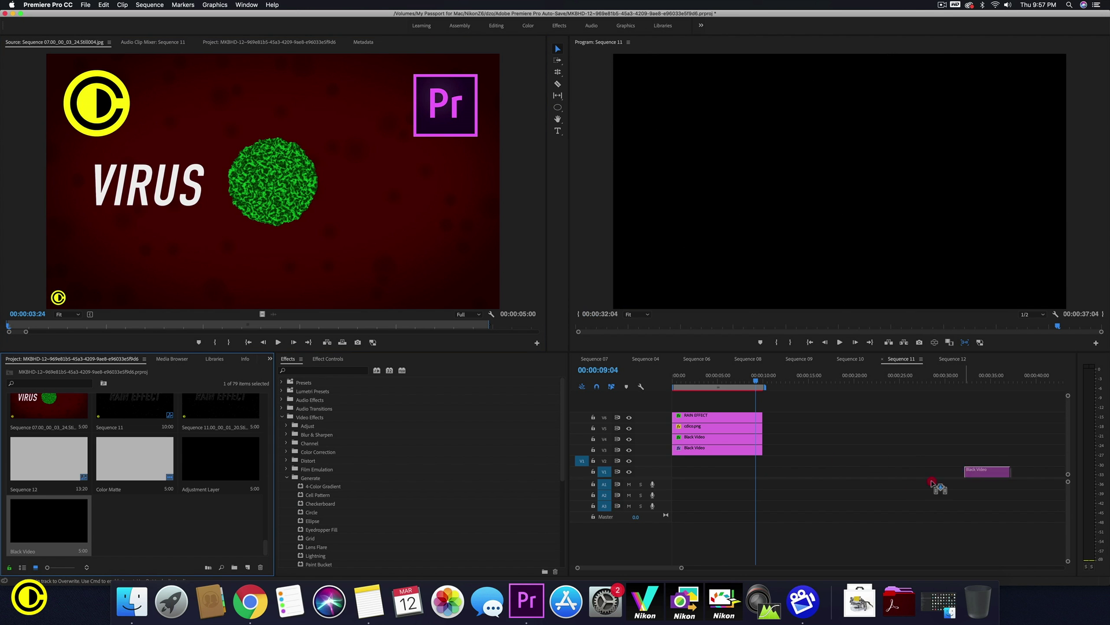
pyautogui.moveTo(932, 483); pyautogui.dragTo(793, 463)
pyautogui.click(803, 379)
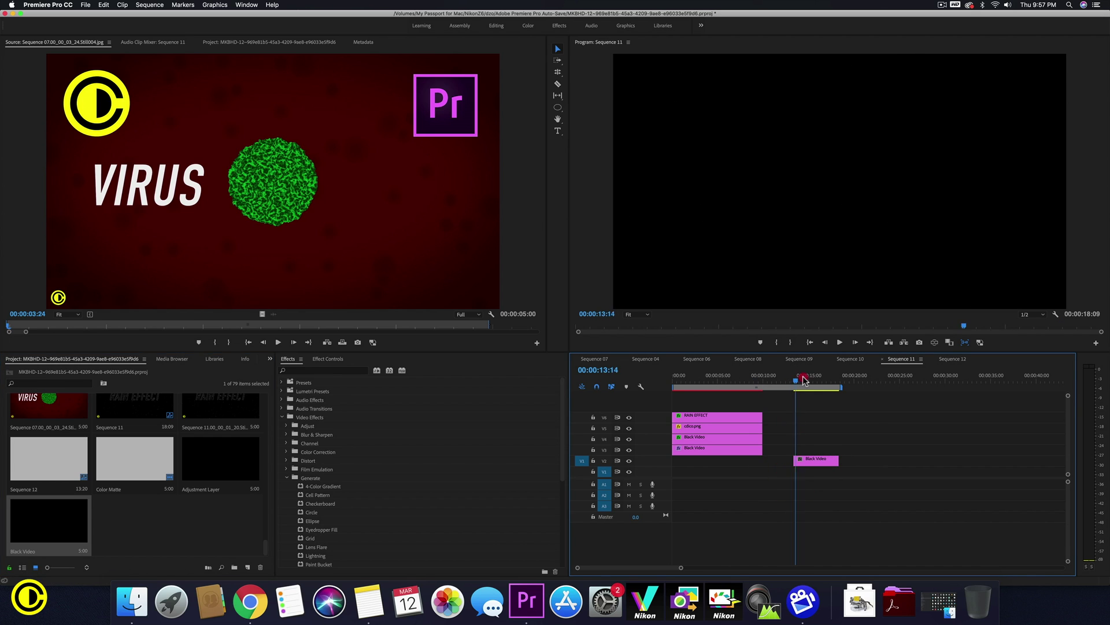
# Step: Apply Generate > Cell Pattern to the Black Video clip and view its Effect Controls settings
pyautogui.click(807, 377)
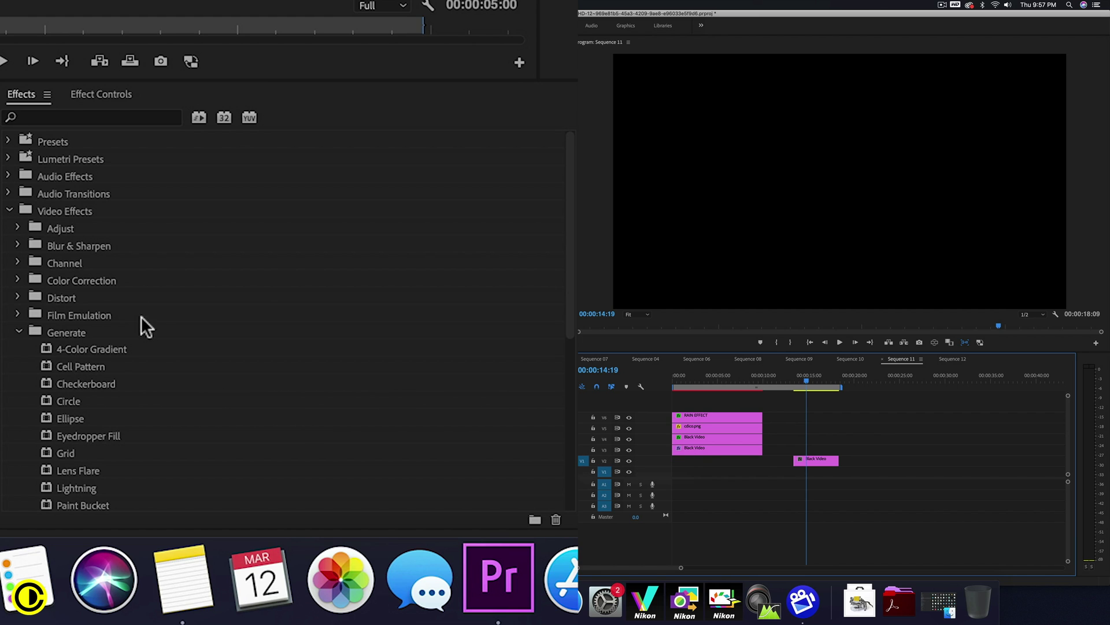
pyautogui.moveTo(90, 363); pyautogui.dragTo(829, 462)
pyautogui.click(110, 93)
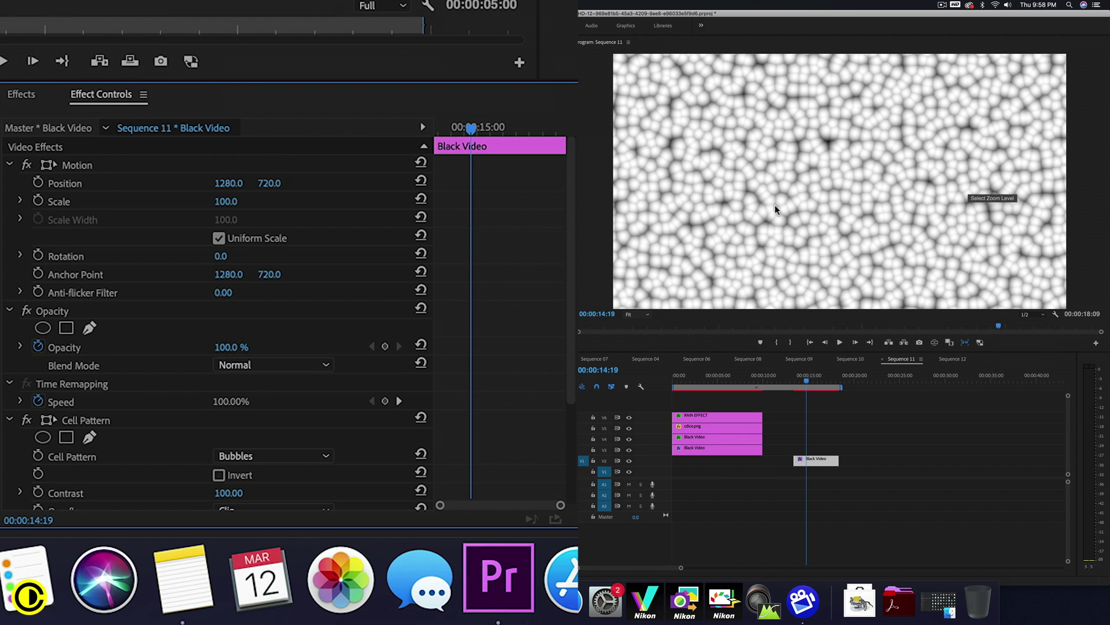
pyautogui.scroll(-1, 531, 311)
pyautogui.scroll(-5, 531, 311)
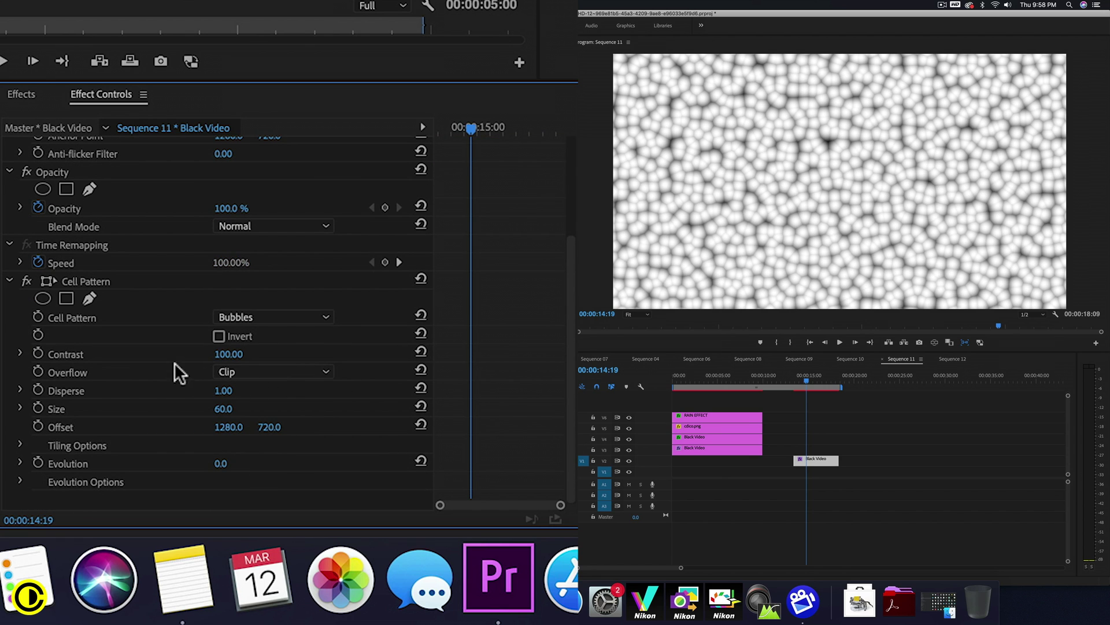
# Step: Set Cell Pattern Contrast to 10000 and Disperse to 1.50, shrinking bubbles into specks
pyautogui.click(230, 354)
pyautogui.write('537')
pyautogui.press('Return')
pyautogui.moveTo(229, 355)
pyautogui.mouseDown()
pyautogui.moveTo(549, 354)
pyautogui.moveTo(220, 355)
pyautogui.moveTo(239, 360)
pyautogui.mouseUp()
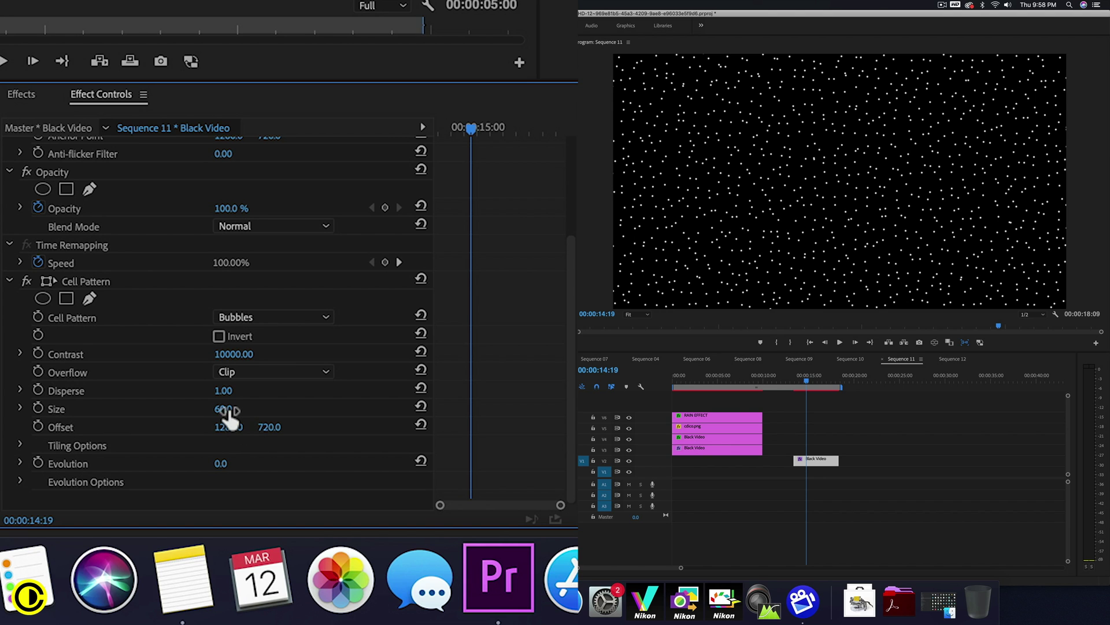
pyautogui.moveTo(233, 391); pyautogui.dragTo(236, 388)
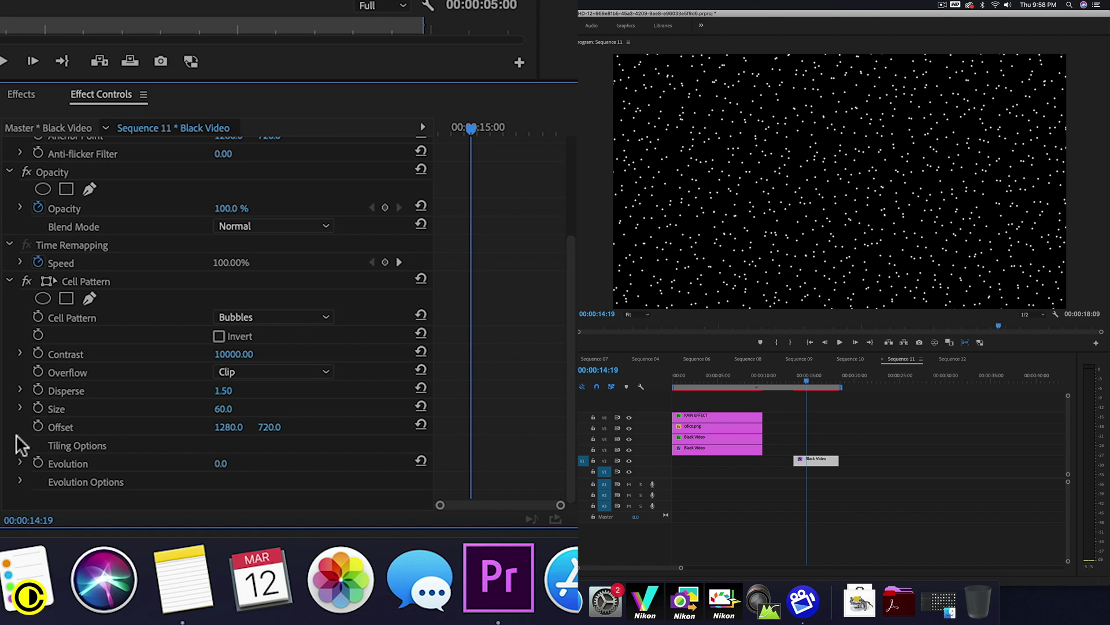
# Step: Keyframe the Cell Pattern Offset, moving the first keyframe earlier and setting vertical Offset to 2000
pyautogui.click(38, 427)
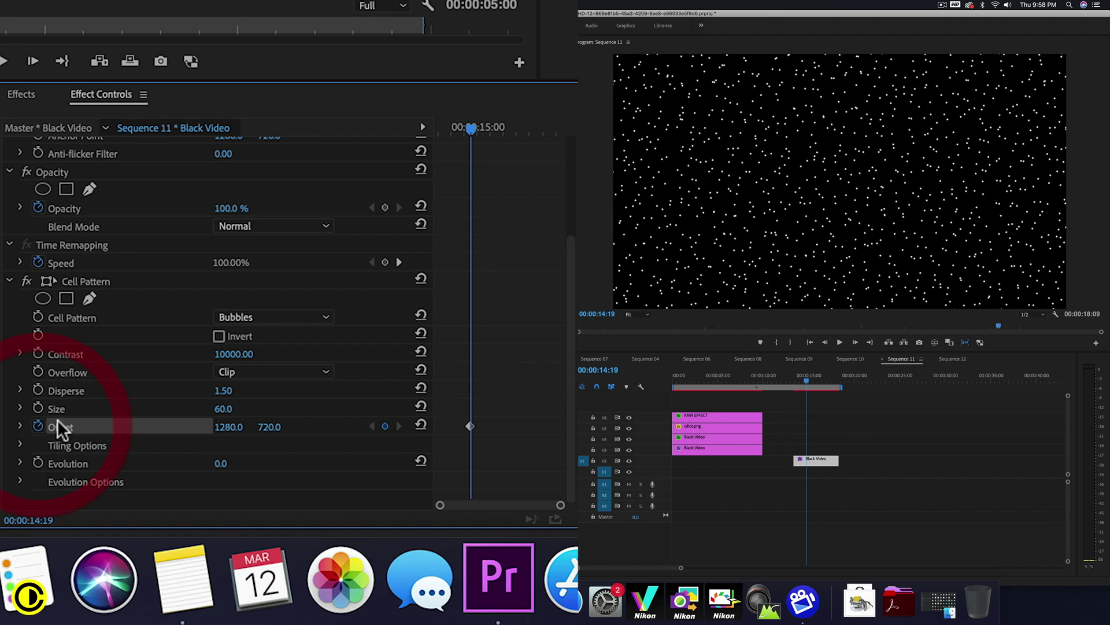
pyautogui.moveTo(472, 421); pyautogui.dragTo(401, 426)
pyautogui.click(275, 425)
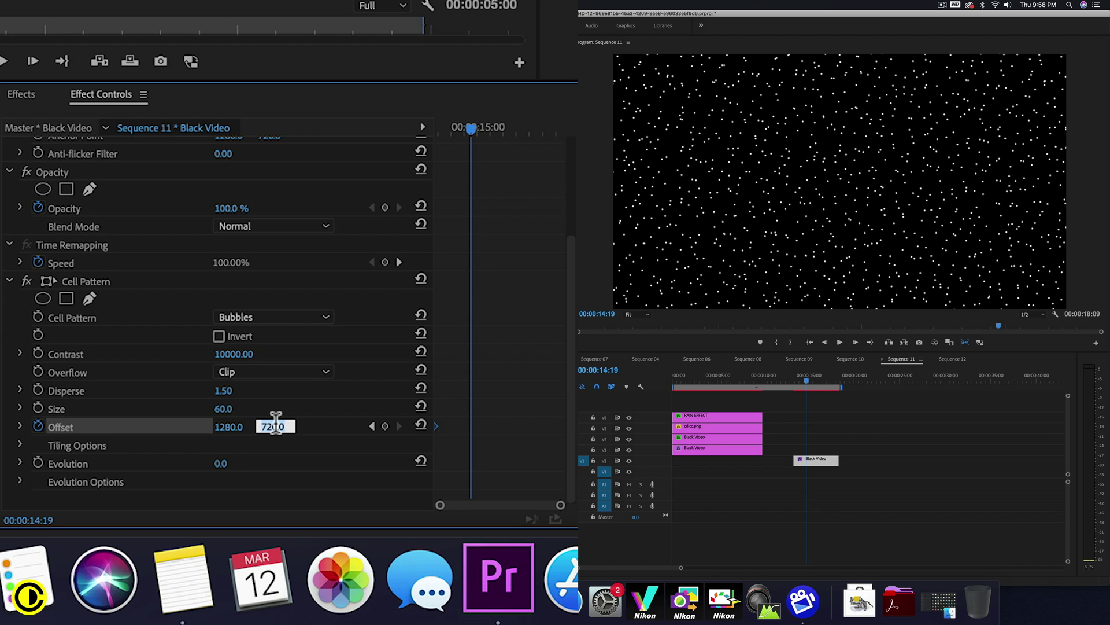
pyautogui.write('2000')
pyautogui.press('Return')
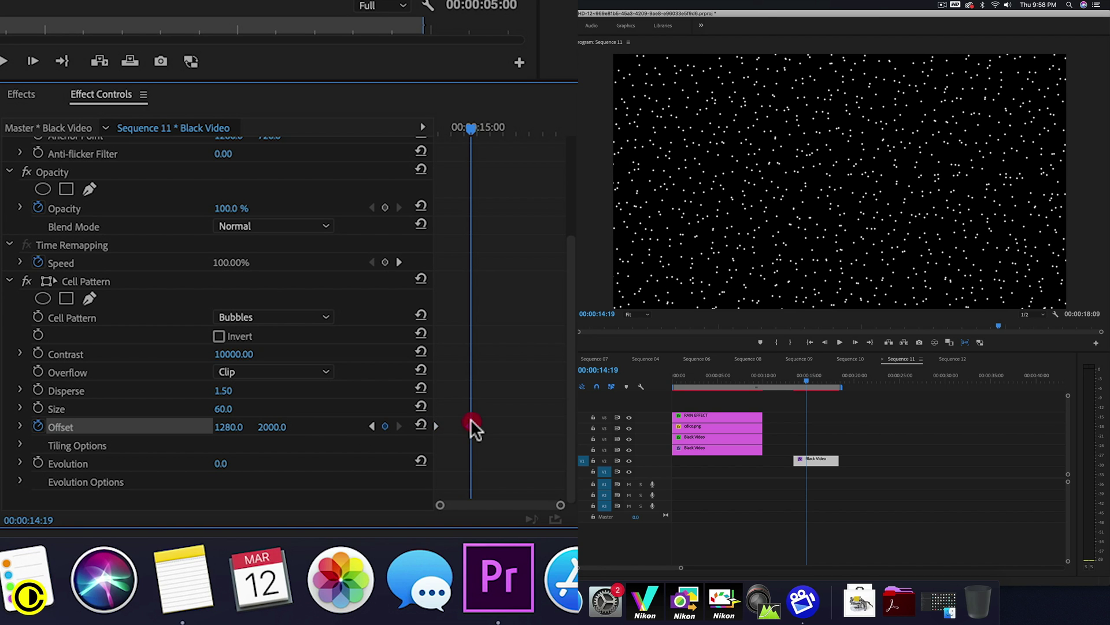
# Step: Scrub from 00:00:12:17 to preview the downward-moving specks
pyautogui.click(789, 377)
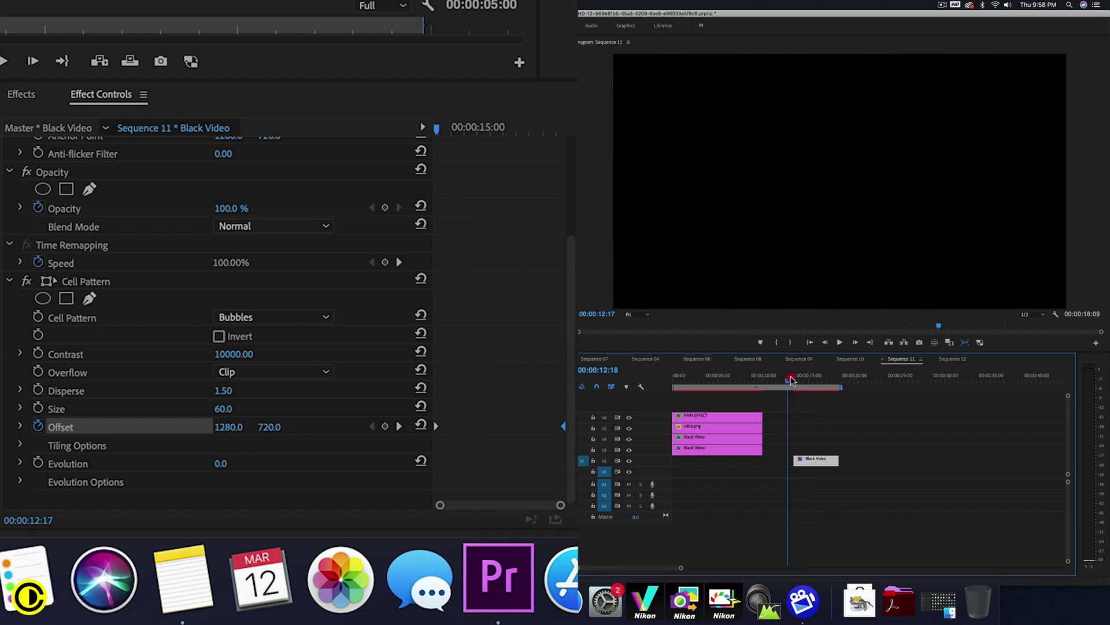
pyautogui.moveTo(790, 379); pyautogui.dragTo(809, 380)
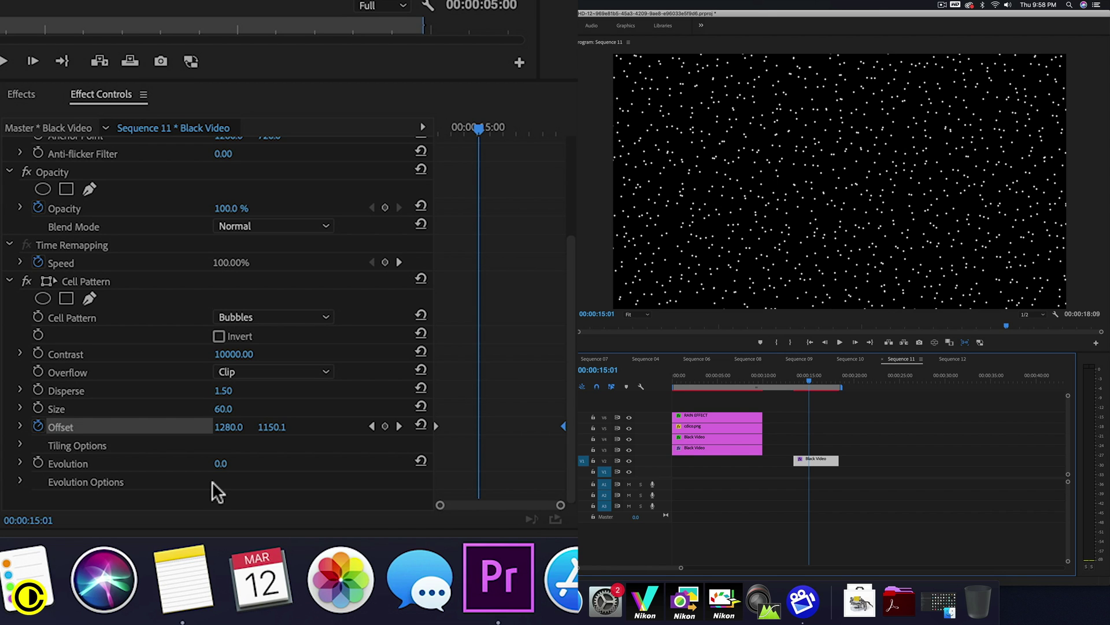
pyautogui.click(242, 462)
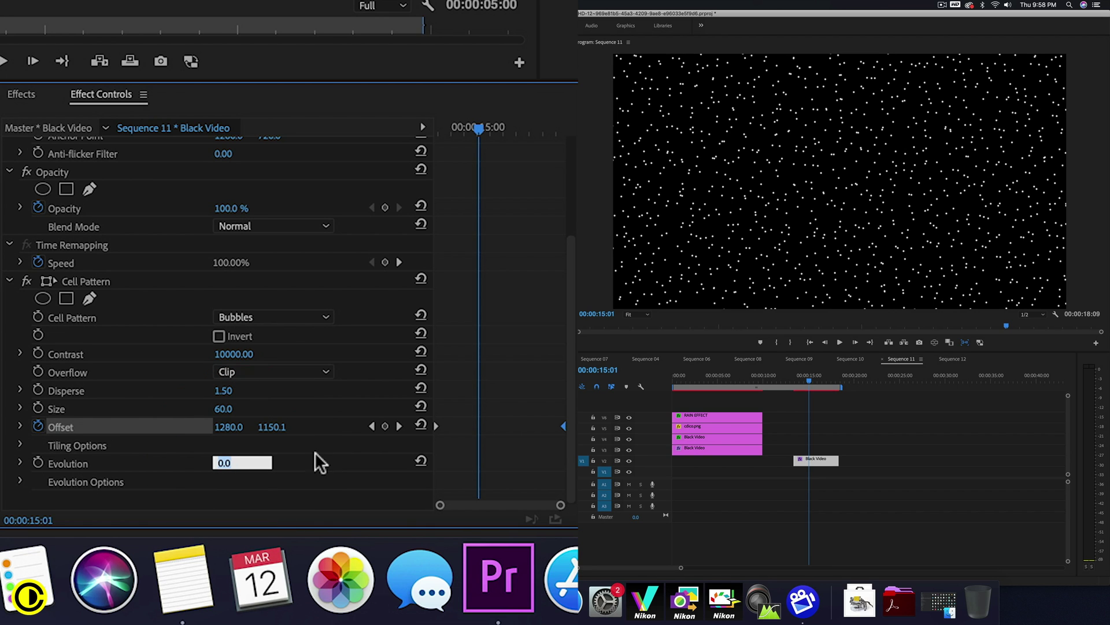
# Step: Keyframe Evolution to 2x0.0° and shift that keyframe later to 00:00:15:01
pyautogui.click(37, 458)
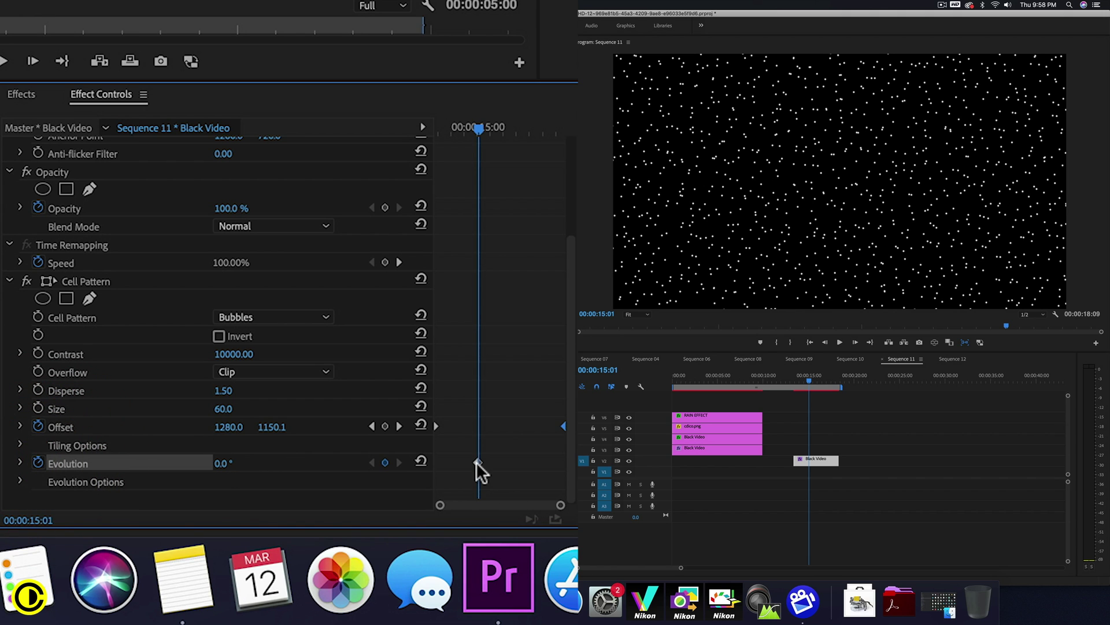
pyautogui.click(242, 461)
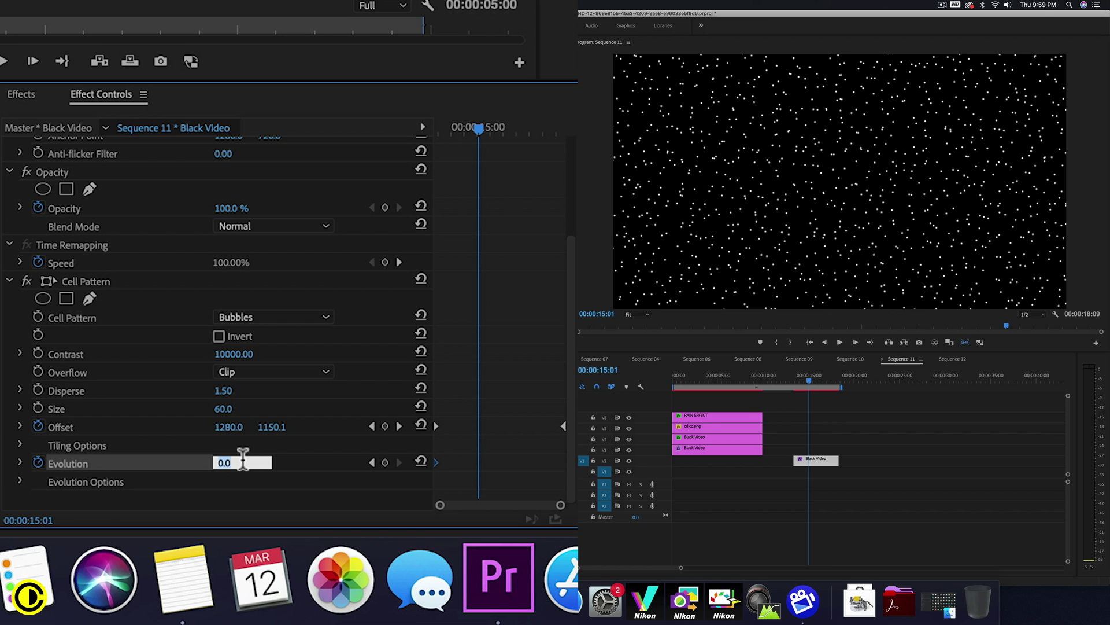
pyautogui.write('2x')
pyautogui.press('Return')
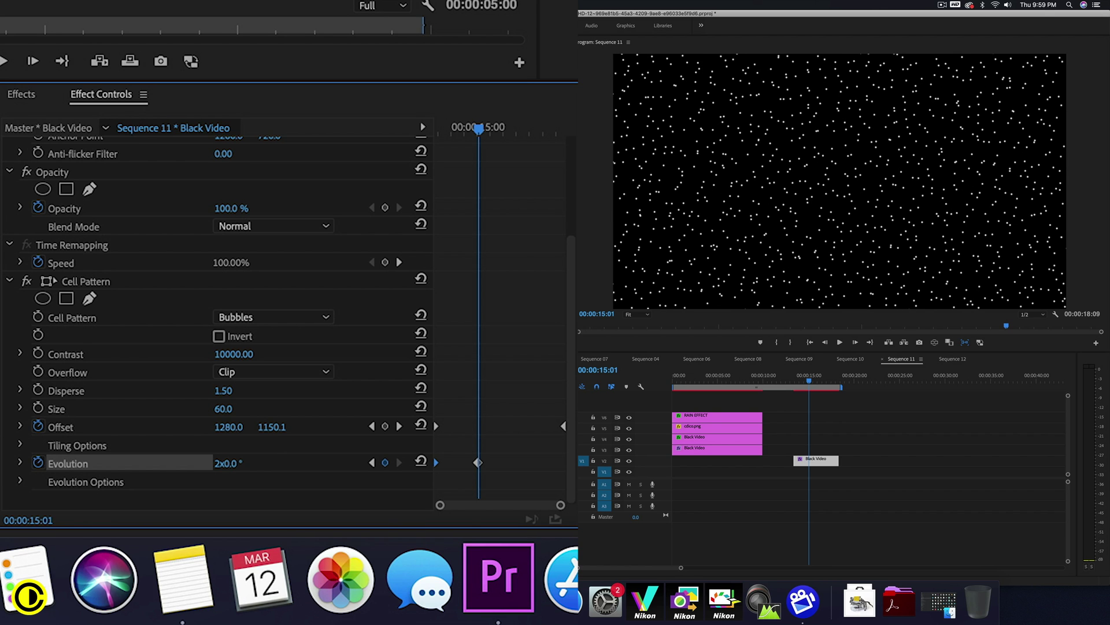
pyautogui.moveTo(470, 463); pyautogui.dragTo(571, 460)
# Step: Play the sequence from about 14 seconds to preview the rain
pyautogui.click(800, 373)
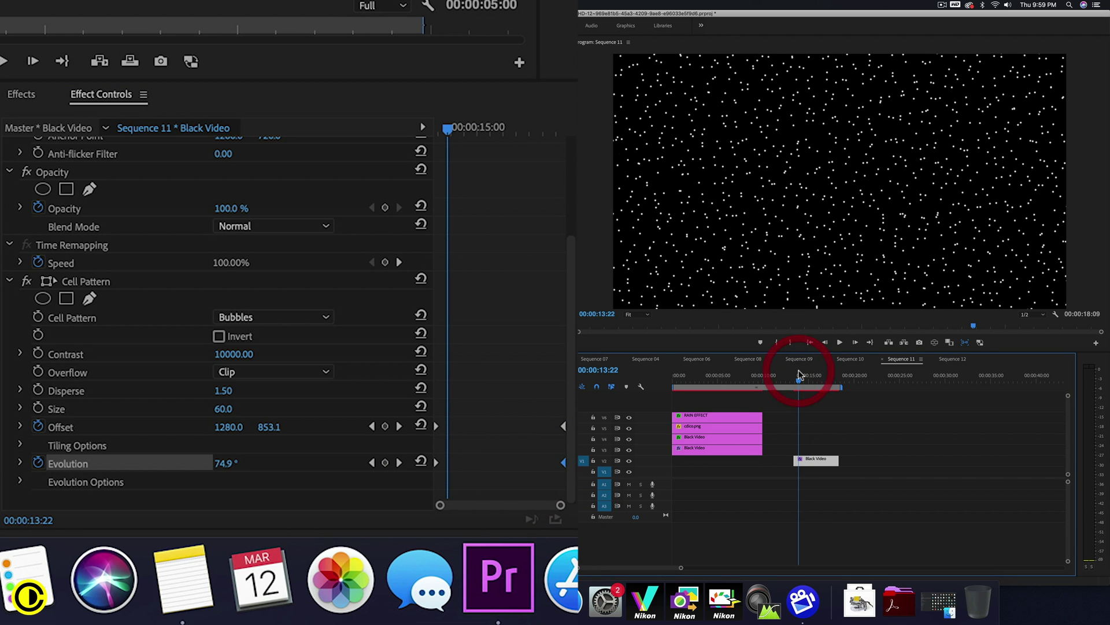
pyautogui.press('space')
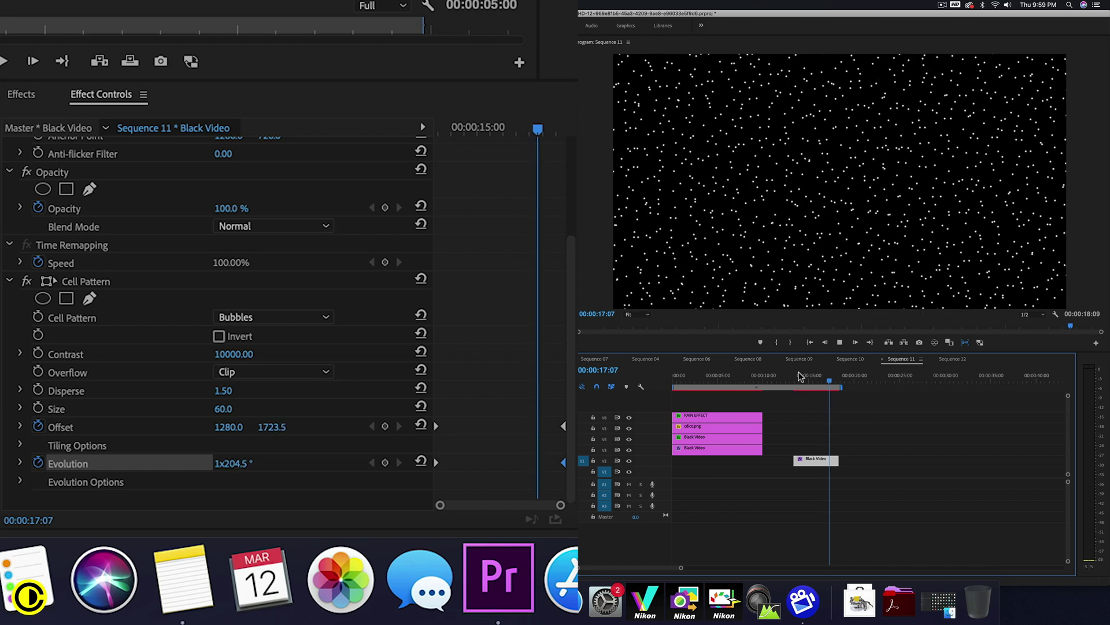
pyautogui.click(798, 377)
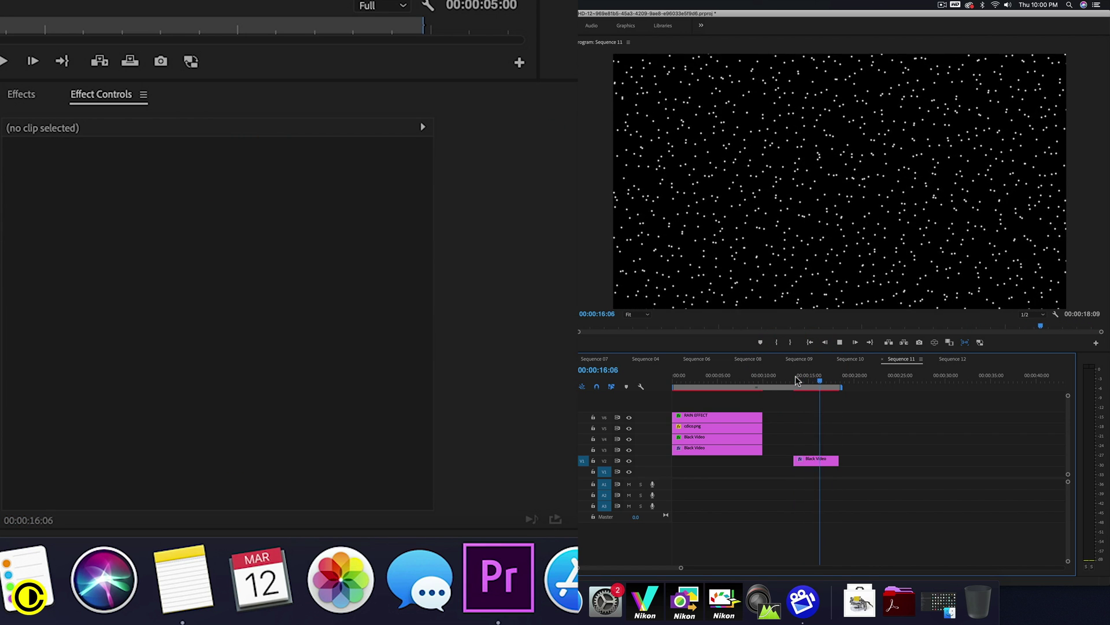
# Step: Duplicate the Black Video clip onto V1 and set the copy's Cell Pattern Size to 20
pyautogui.press('space')
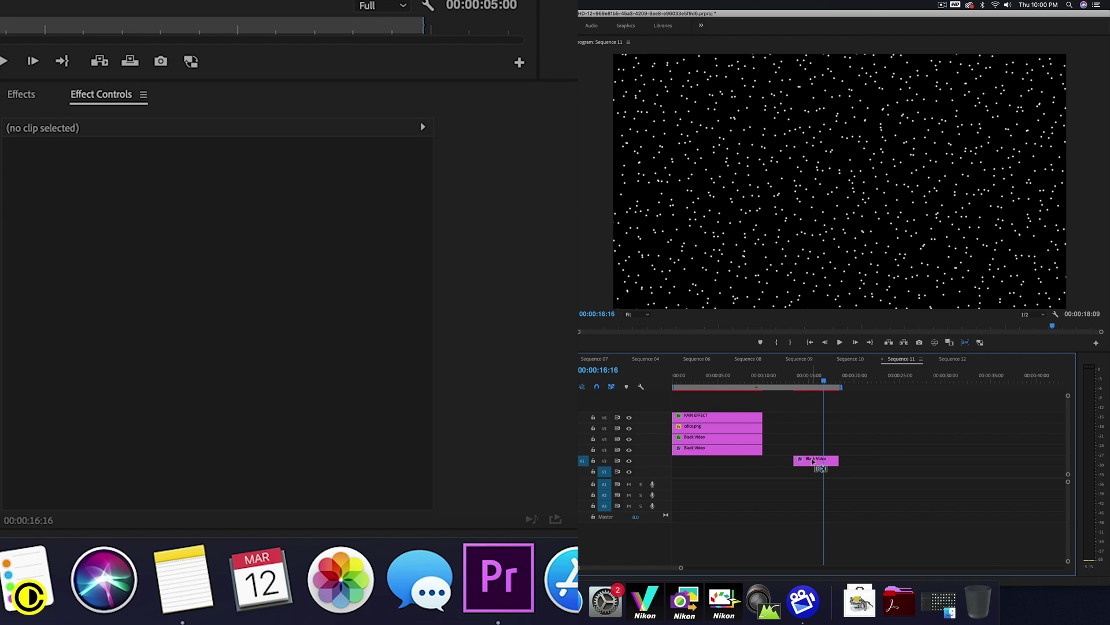
pyautogui.moveTo(812, 461); pyautogui.dragTo(813, 471)
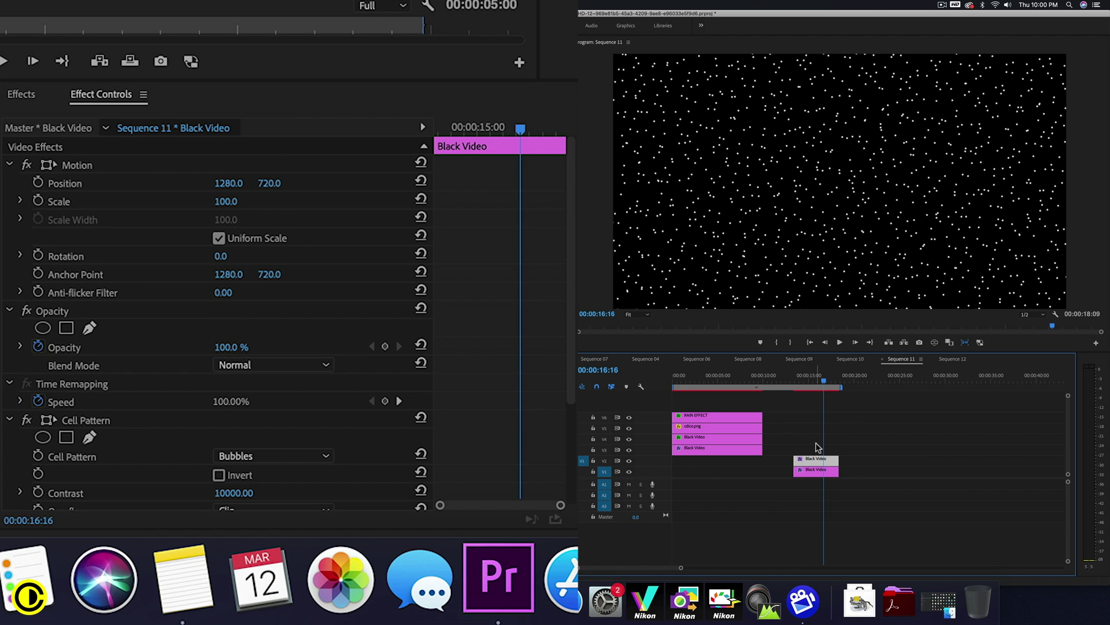
pyautogui.click(812, 432)
pyautogui.click(819, 471)
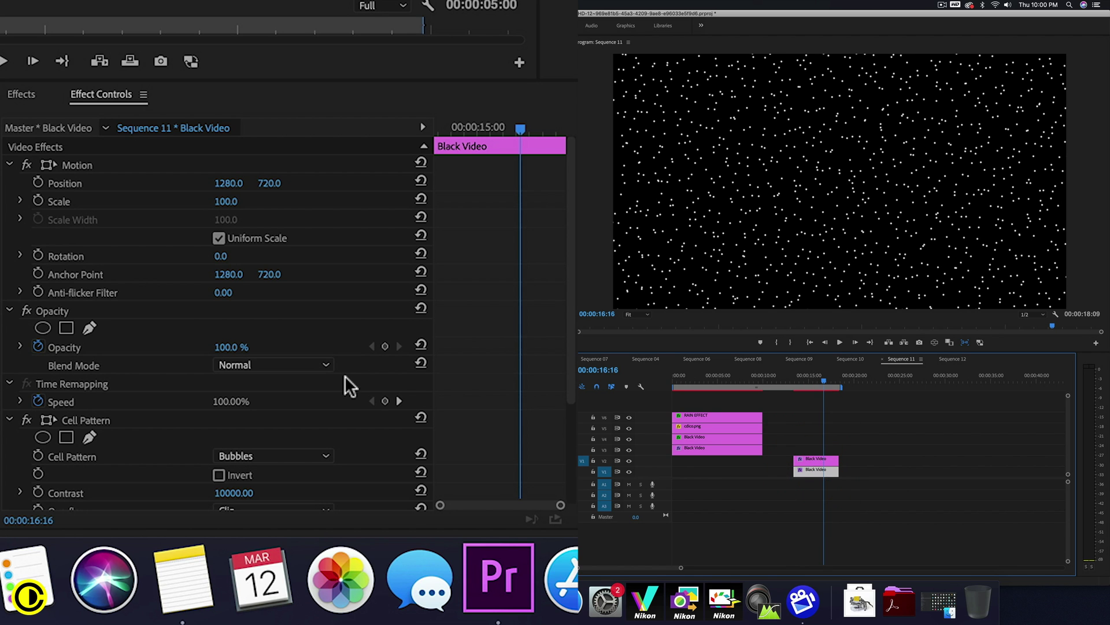
pyautogui.scroll(-5, 515, 370)
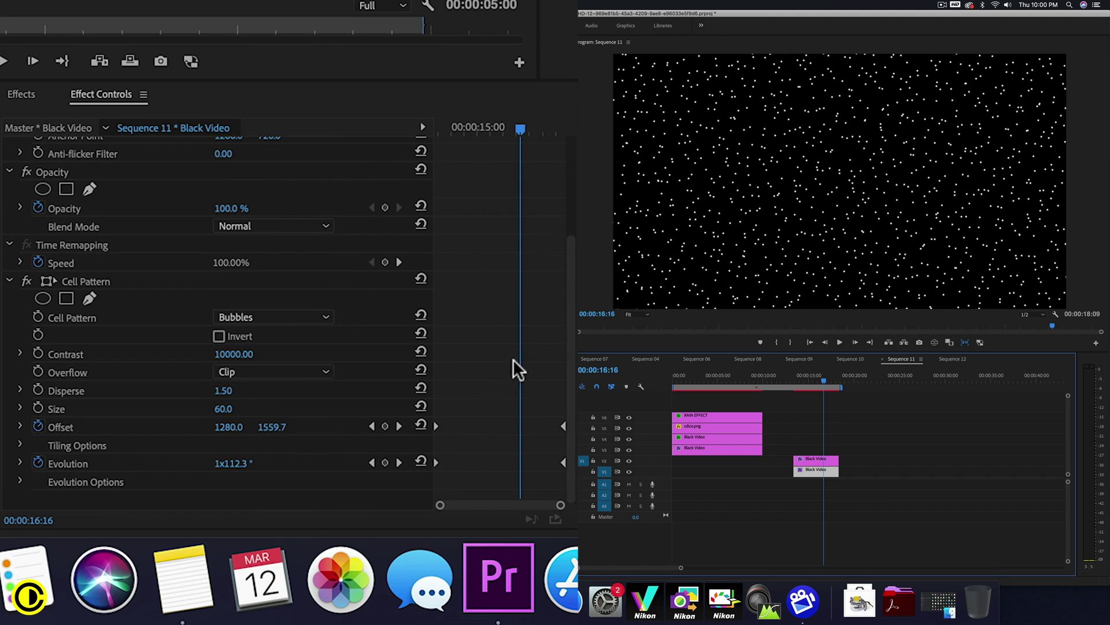
pyautogui.click(226, 408)
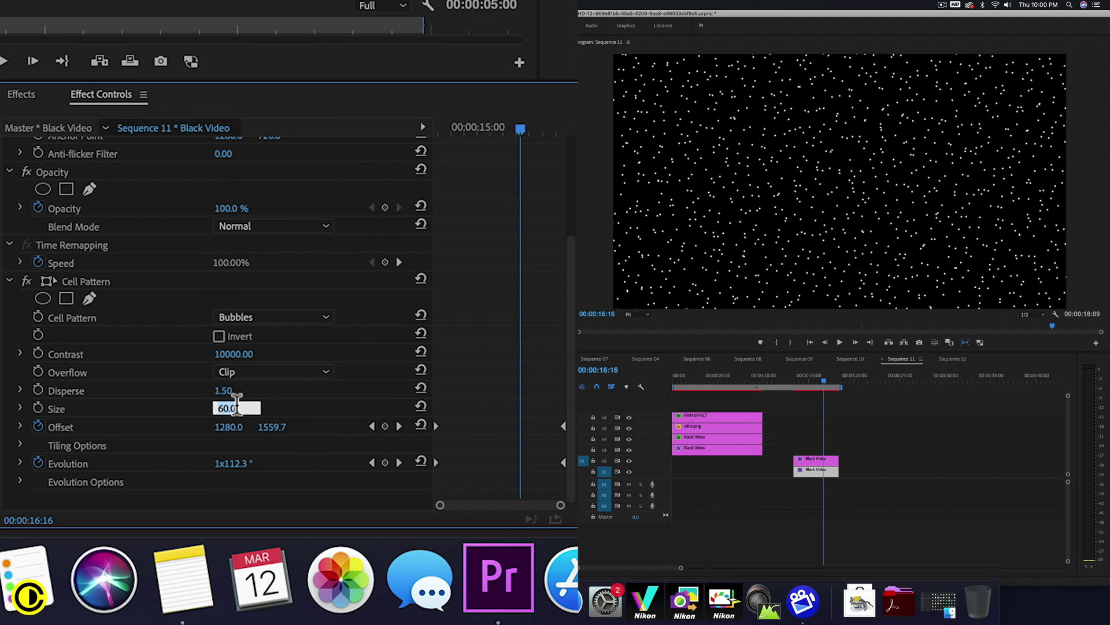
pyautogui.write('20')
pyautogui.press('Return')
# Step: Set the V2 clip's Blend Mode to Multiply and preview from about 13 seconds
pyautogui.click(822, 459)
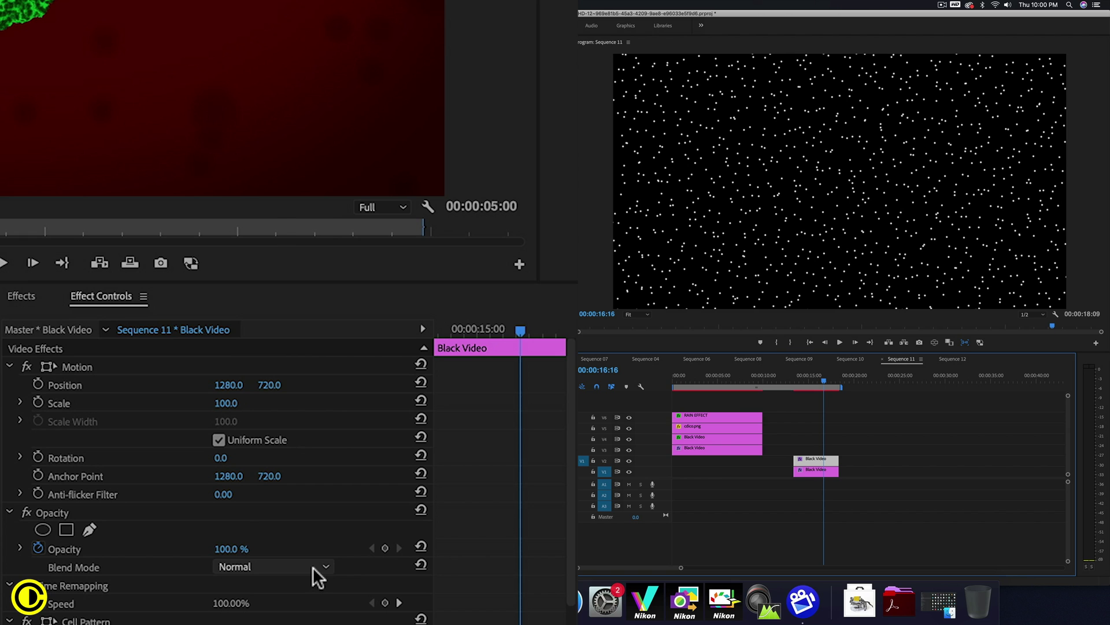
pyautogui.click(312, 567)
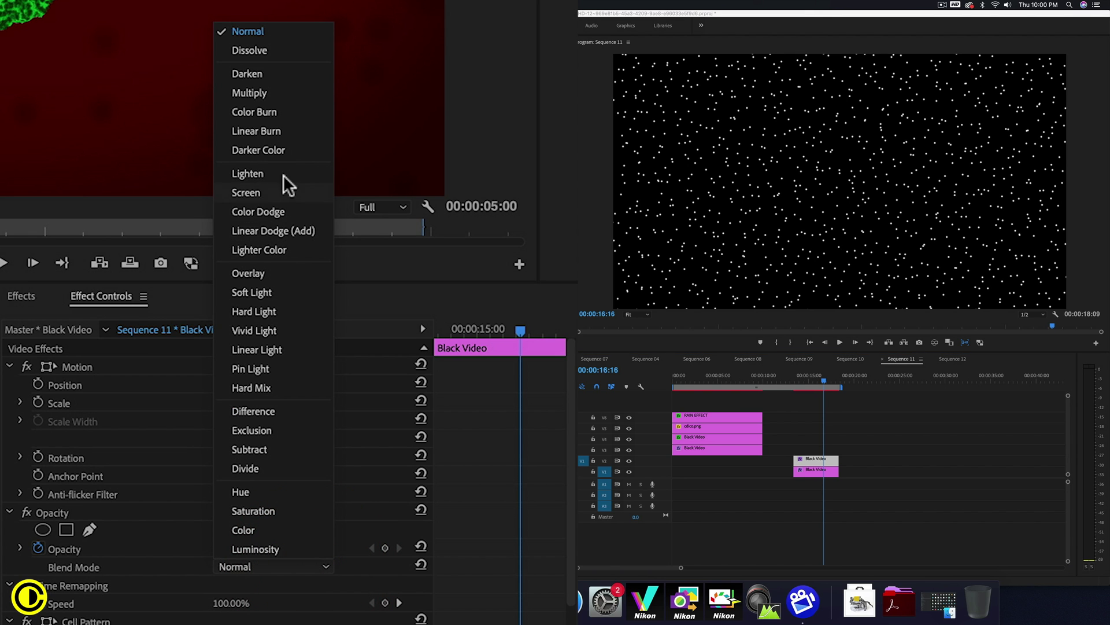
pyautogui.click(272, 94)
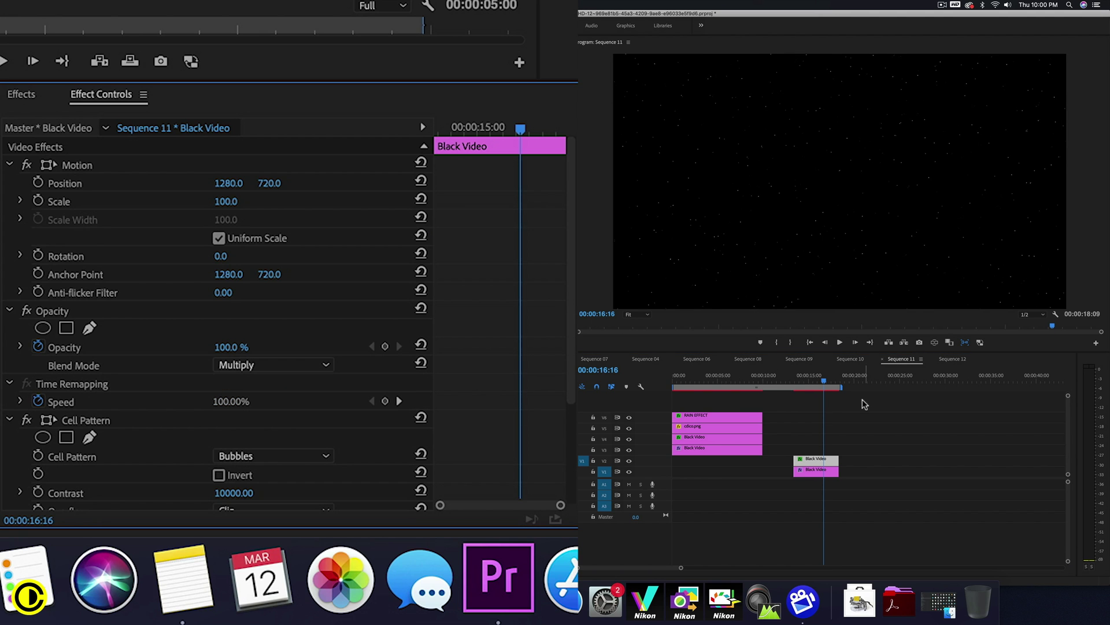
pyautogui.click(794, 382)
pyautogui.press('space')
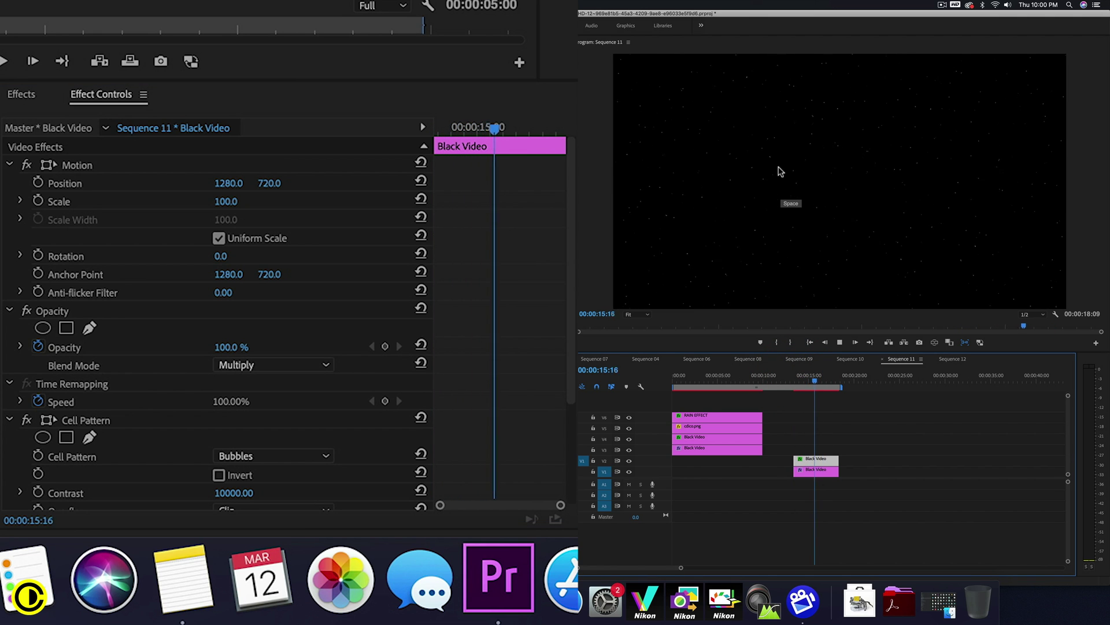
# Step: Change the V2 clip's final Offset keyframe at 18:08 to a vertical value of 10000
pyautogui.click(792, 380)
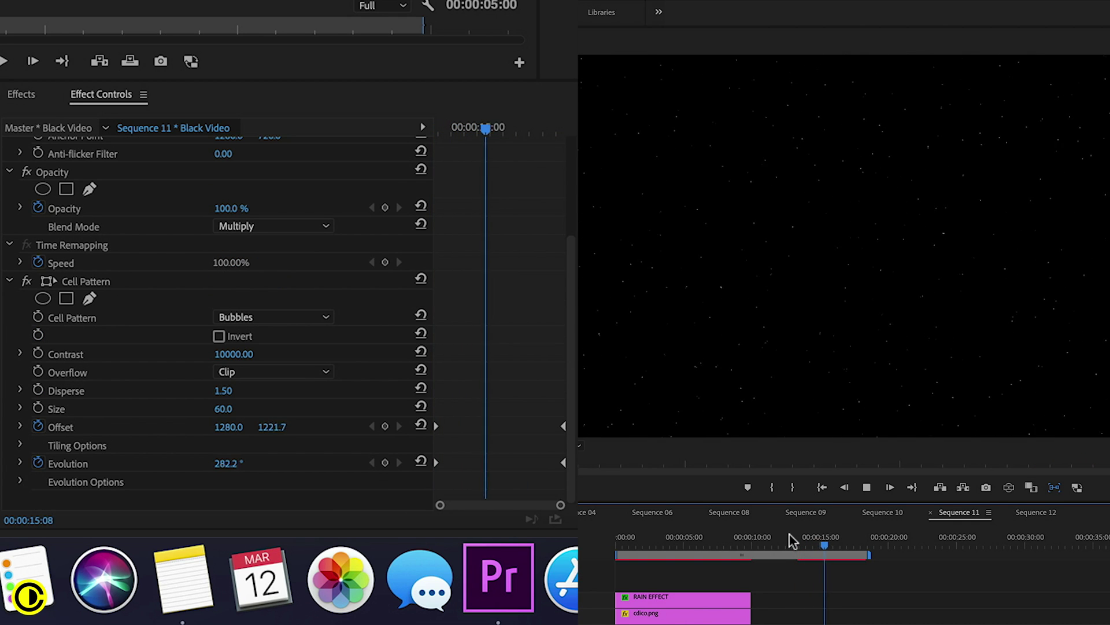
pyautogui.press('space')
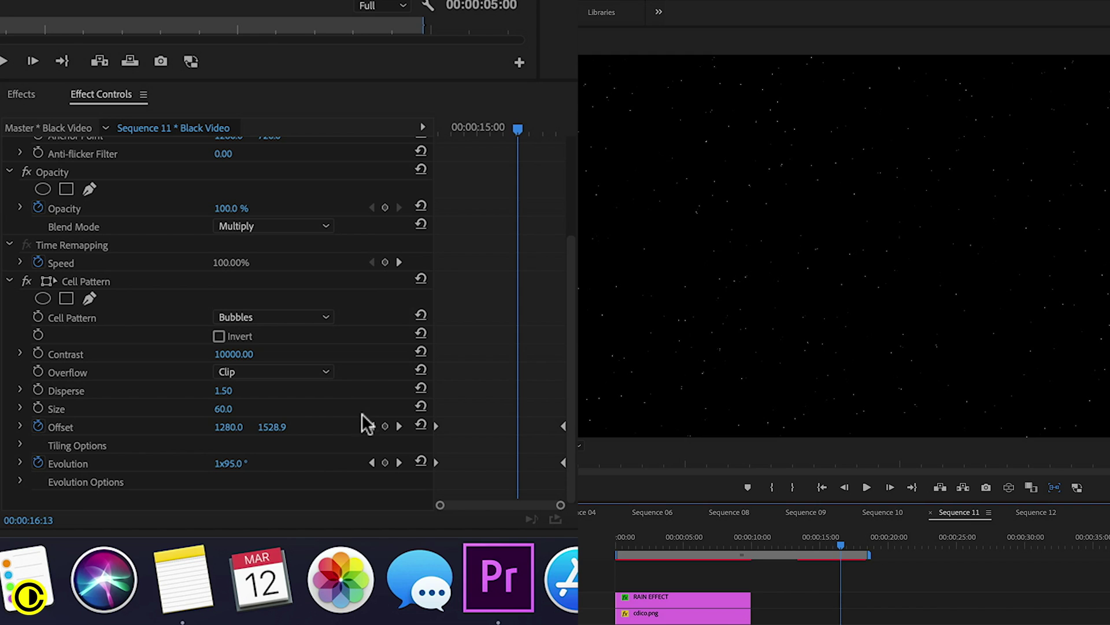
pyautogui.click(399, 426)
pyautogui.click(276, 426)
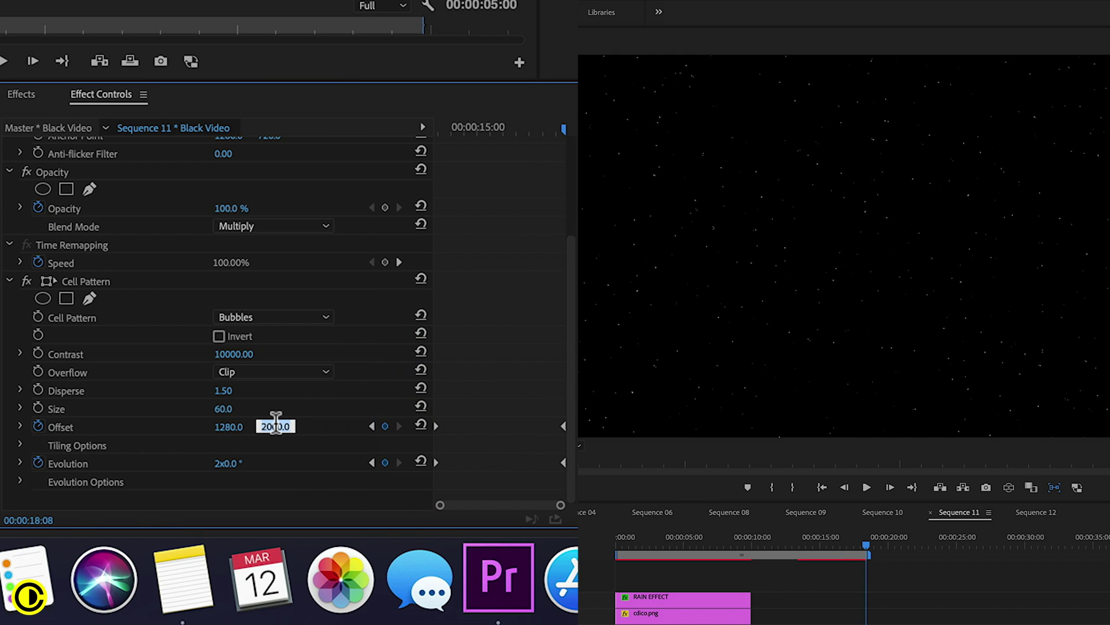
pyautogui.write('10000')
pyautogui.press('Return')
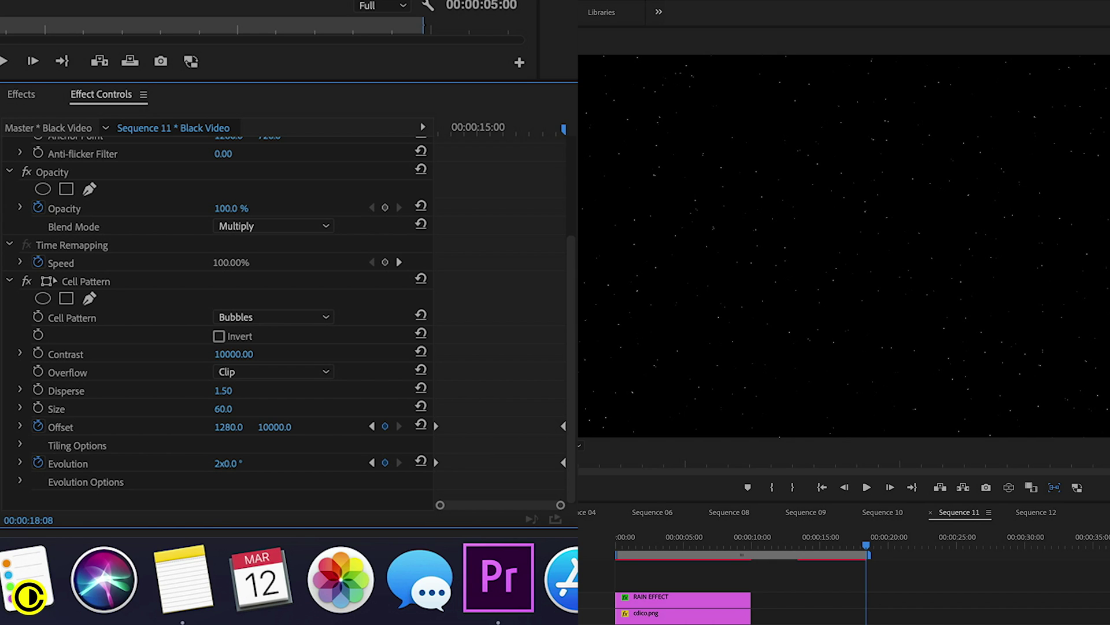
# Step: Set the V1 clip's final vertical Offset to 10000 as well
pyautogui.click(830, 530)
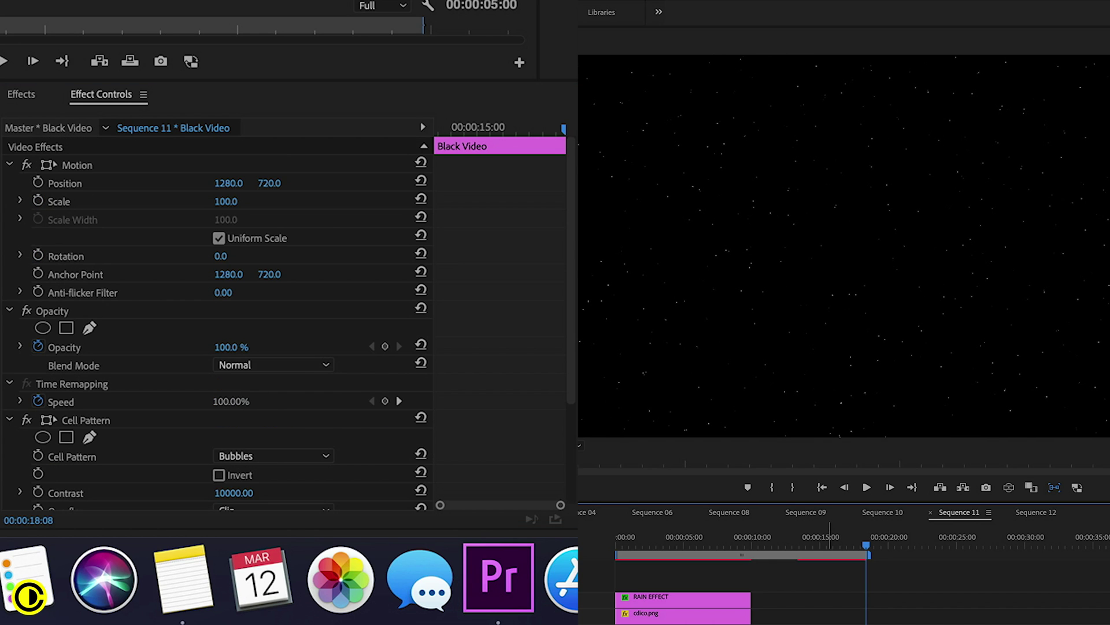
pyautogui.scroll(-5, 531, 446)
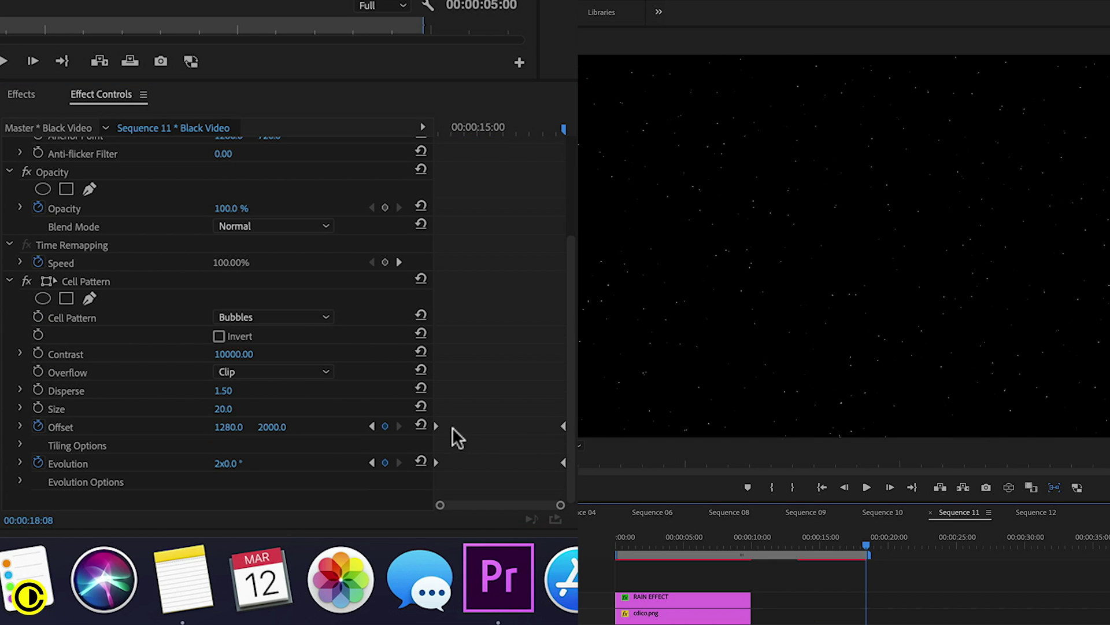
pyautogui.click(277, 428)
pyautogui.write('100')
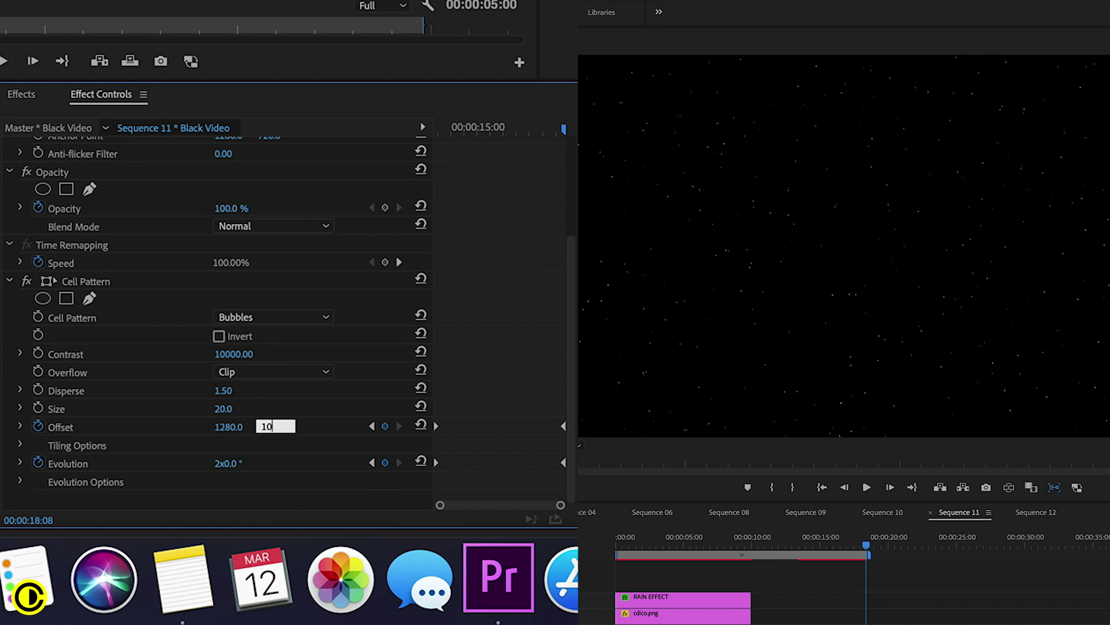
pyautogui.write('00')
pyautogui.press('Return')
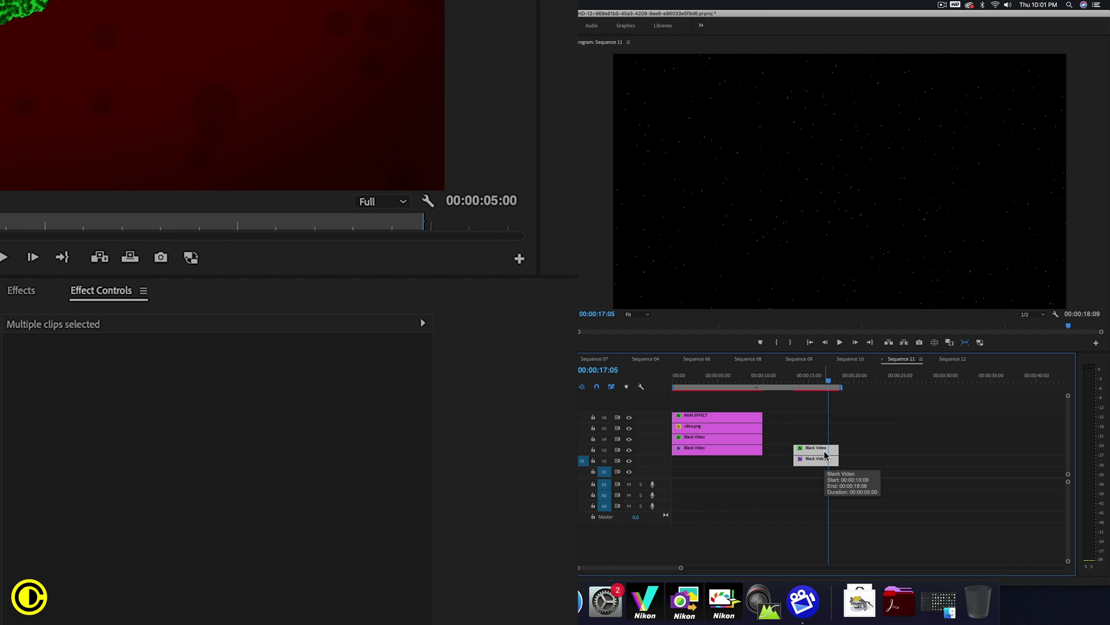
# Step: Nest both Black Video clips as Nested Sequence 08, then check the nested clip's Blend Mode list
pyautogui.rightClick(818, 451)
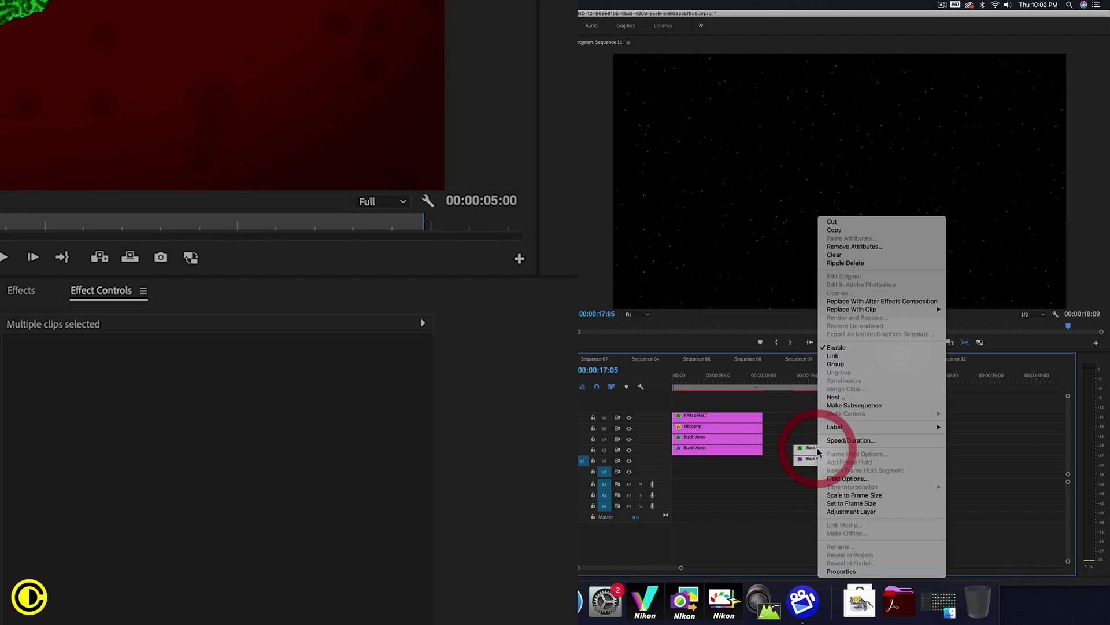
pyautogui.click(839, 399)
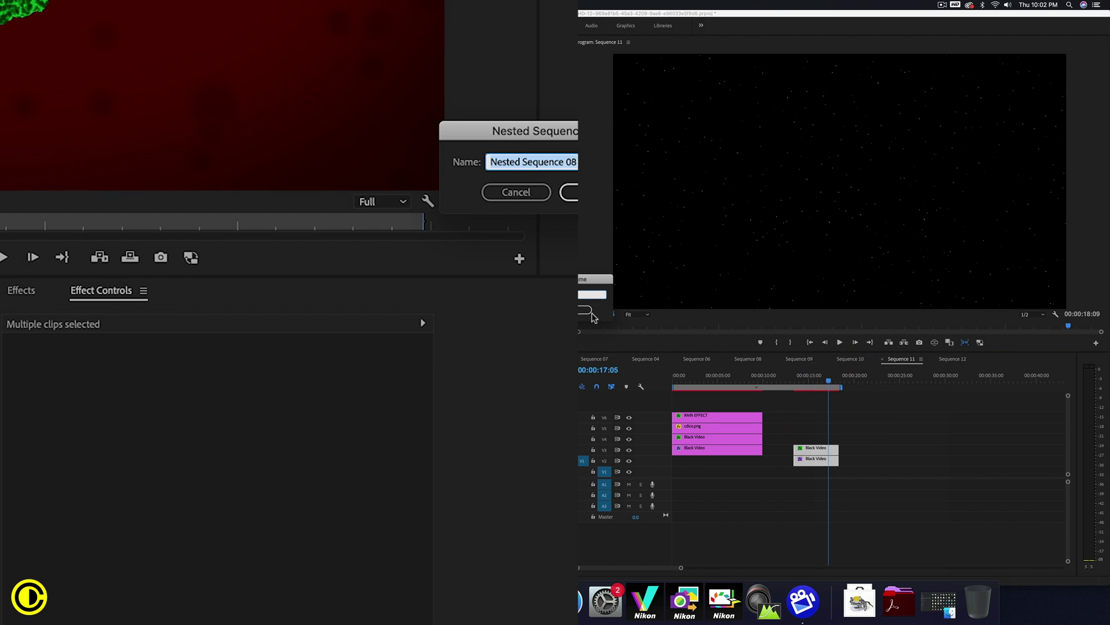
pyautogui.click(595, 314)
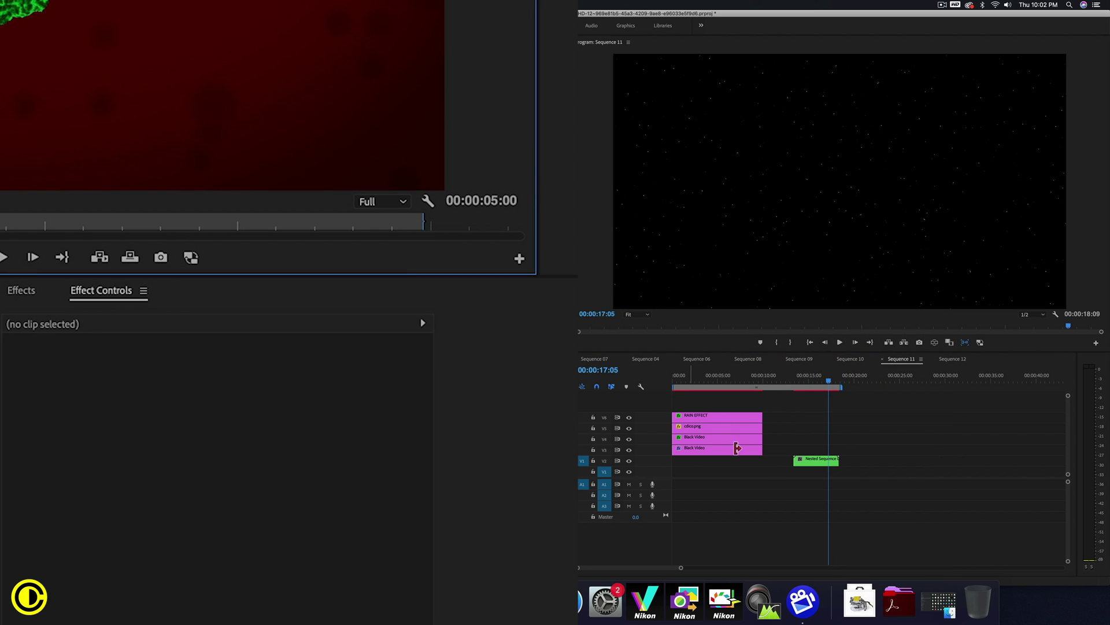
pyautogui.click(816, 462)
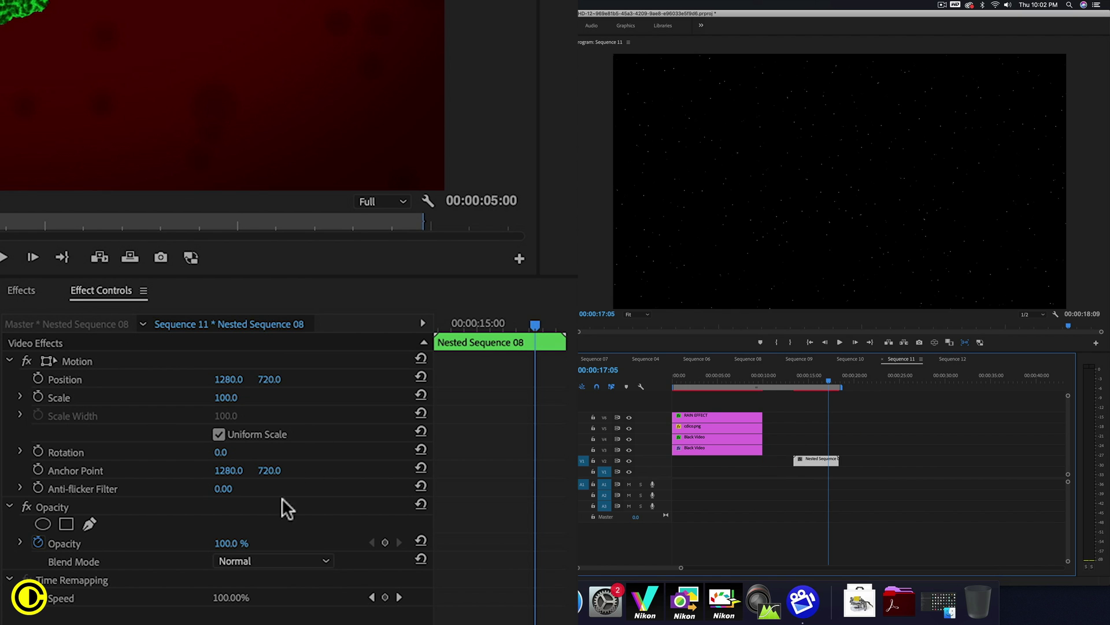
pyautogui.click(272, 561)
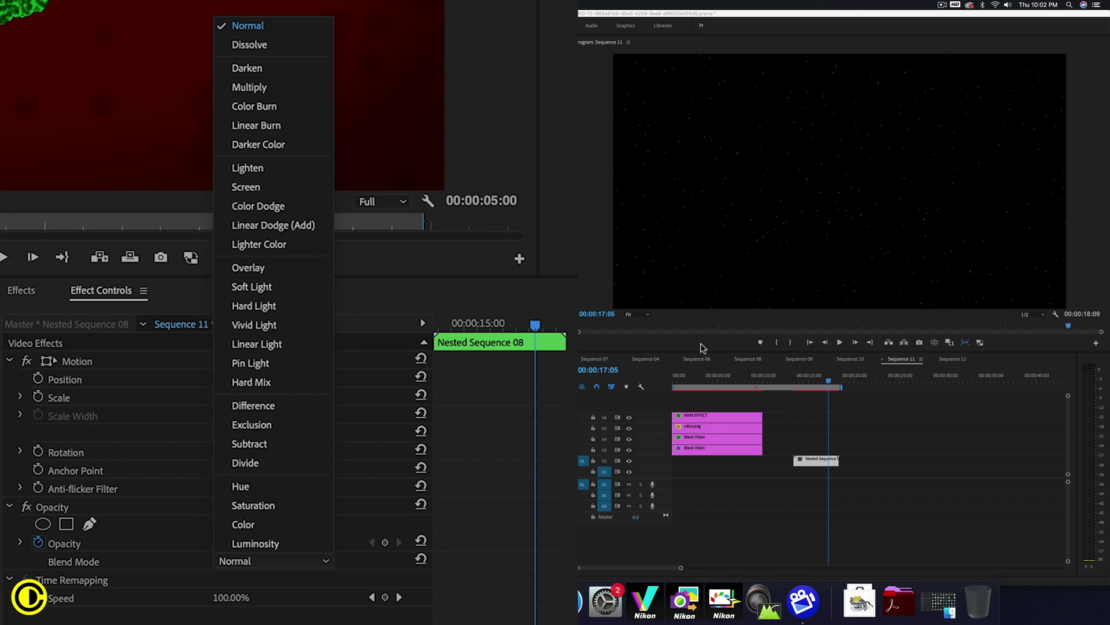
pyautogui.click(891, 428)
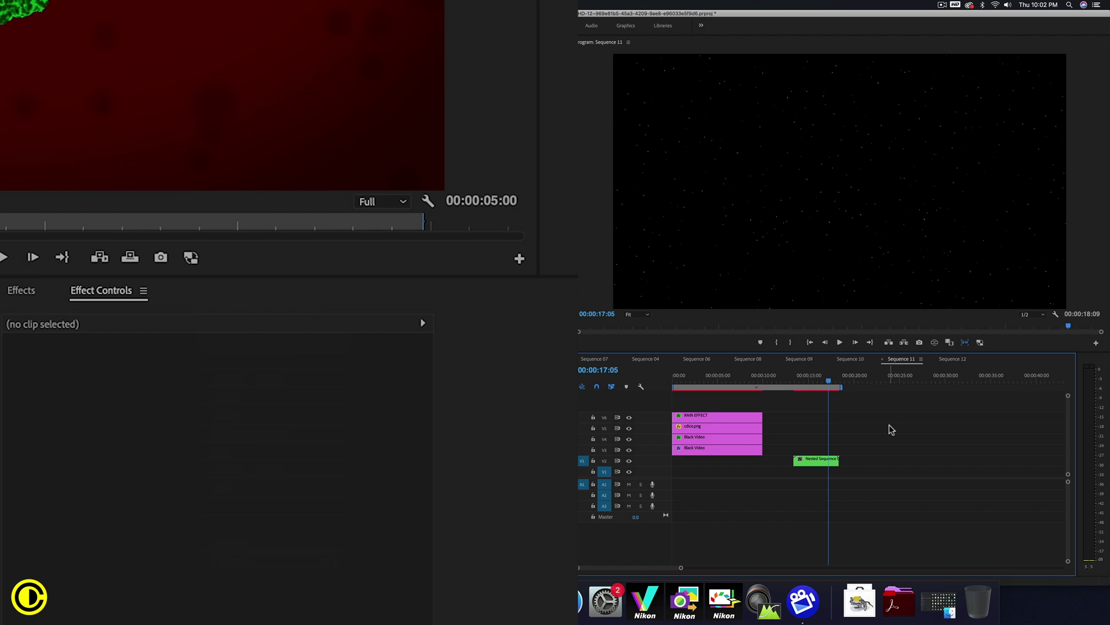